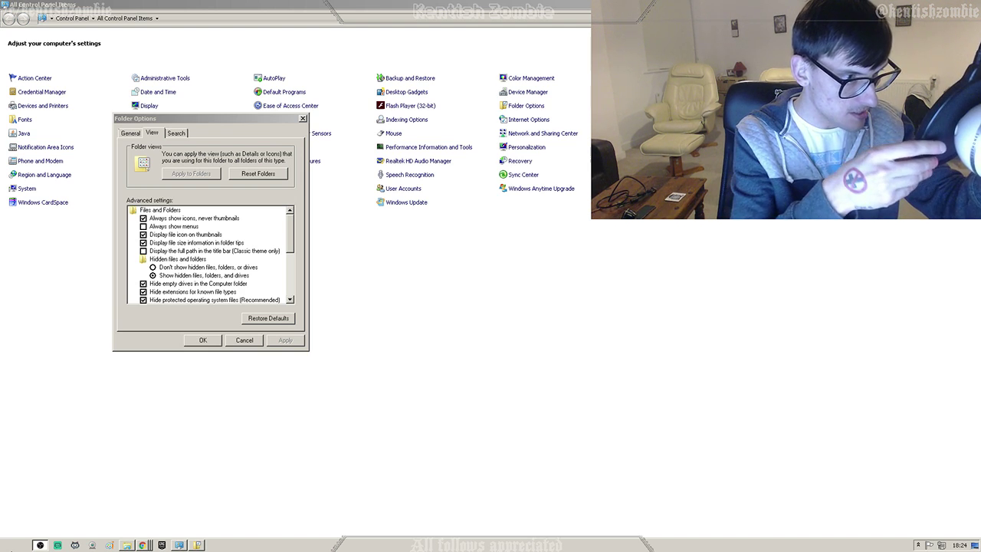
Step: Search the system for 'control' and drag the Folder Options dialog aside
key(super)
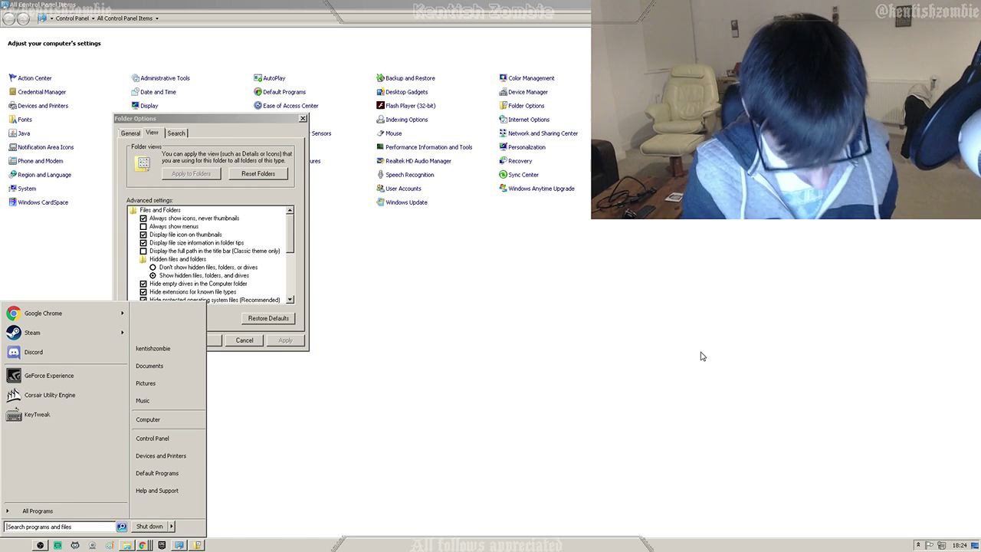
text(co)
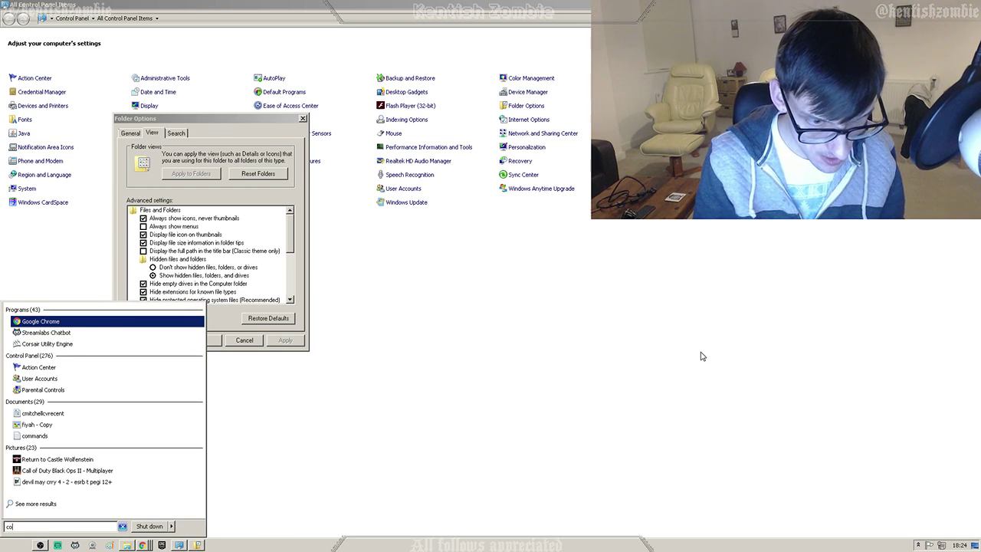
text(ntrol)
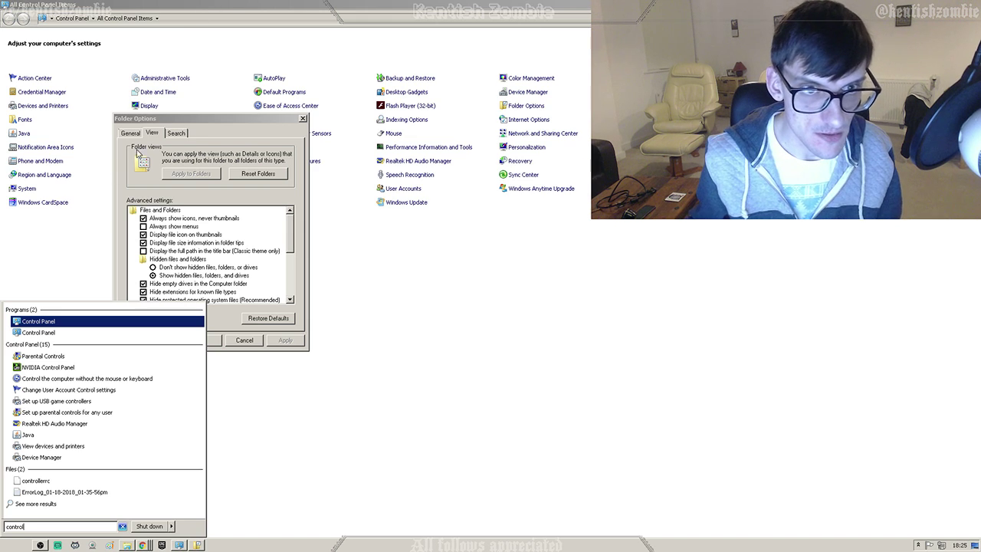
mouse_move(176, 123)
mouse_down()
mouse_move(406, 77)
mouse_move(701, 89)
mouse_up()
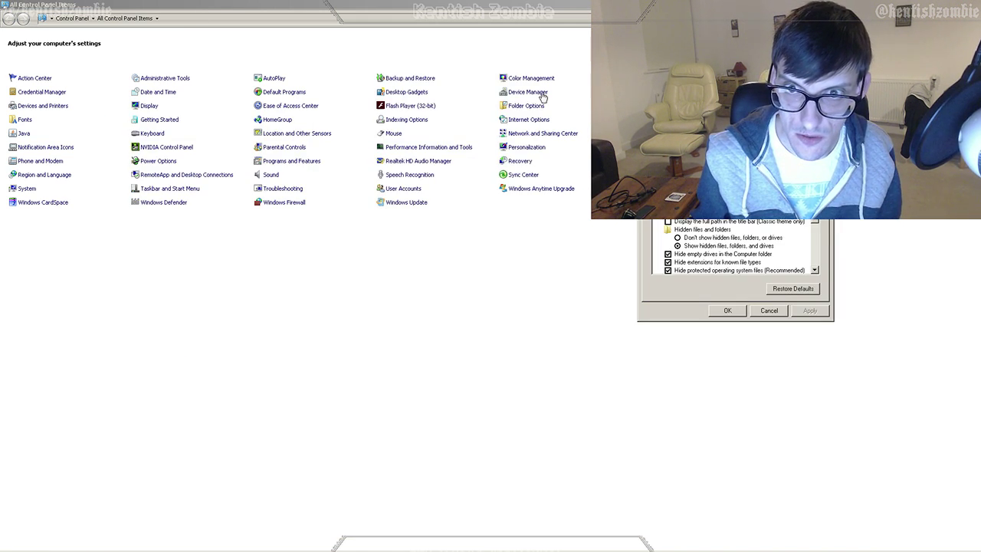
Step: Search the Start menu for 'folder', then clear the search and dismiss it
key(super)
text(f)
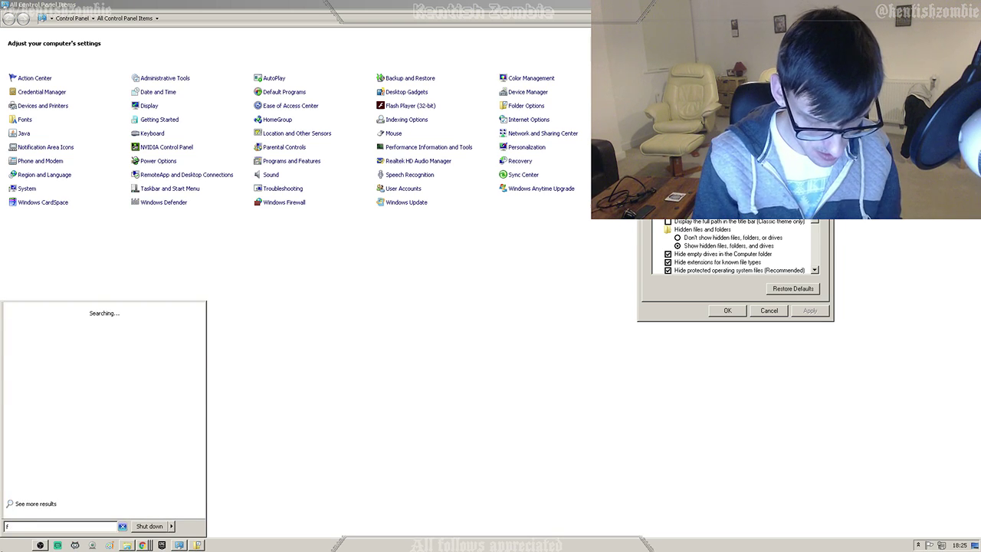
text(o,,ld)
key(BackSpace)
key(BackSpace)
key(BackSpace)
key(BackSpace)
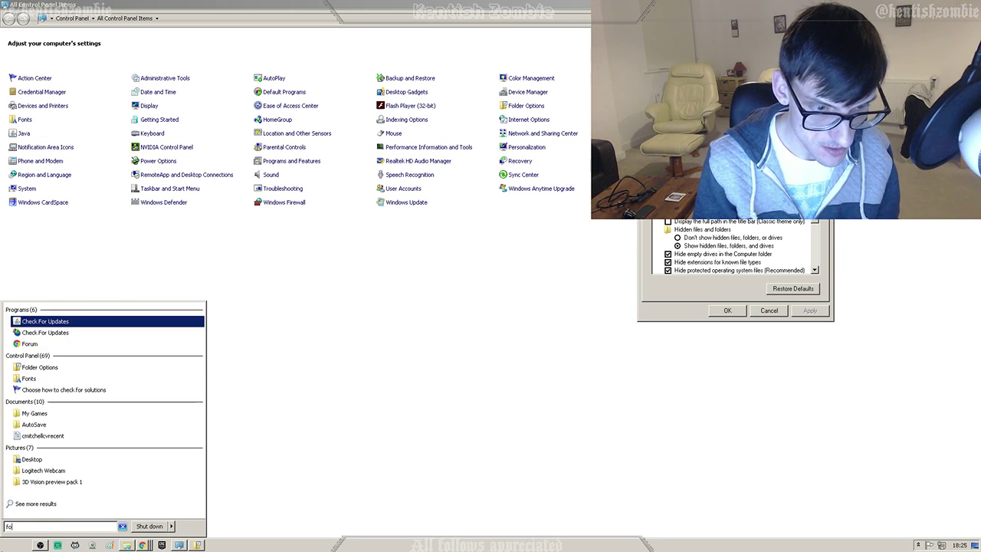
text(lder)
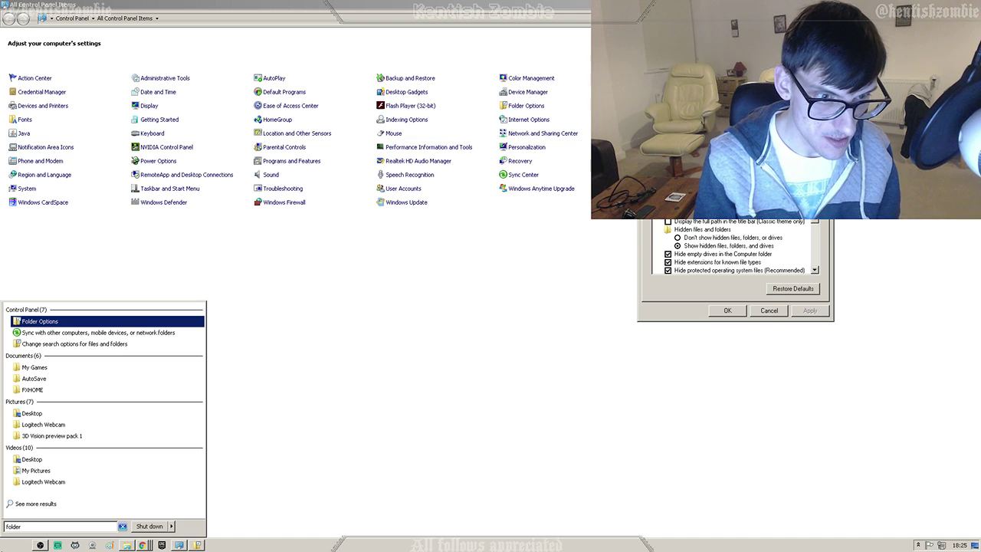
key(BackSpace)
key(BackSpace)
key(BackSpace)
key(BackSpace)
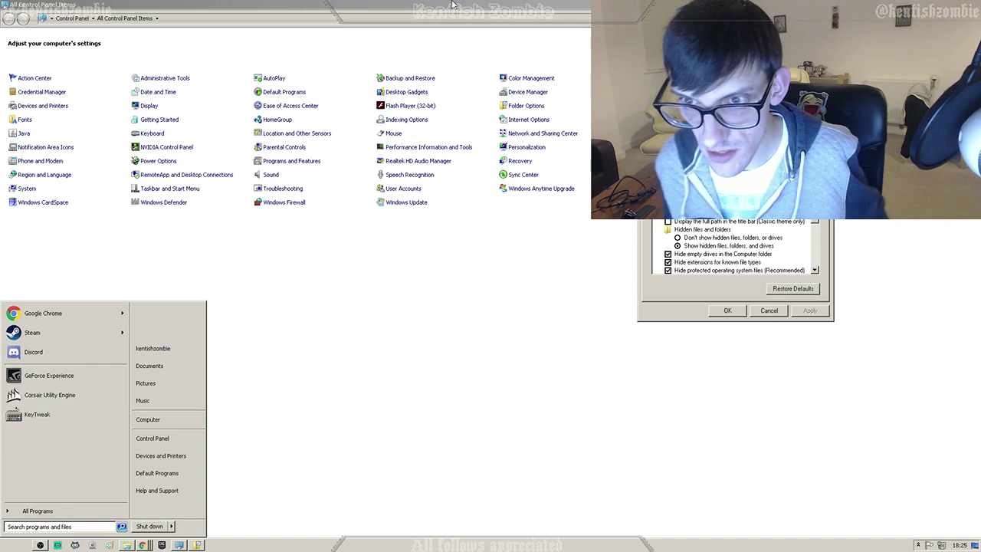
key(Escape)
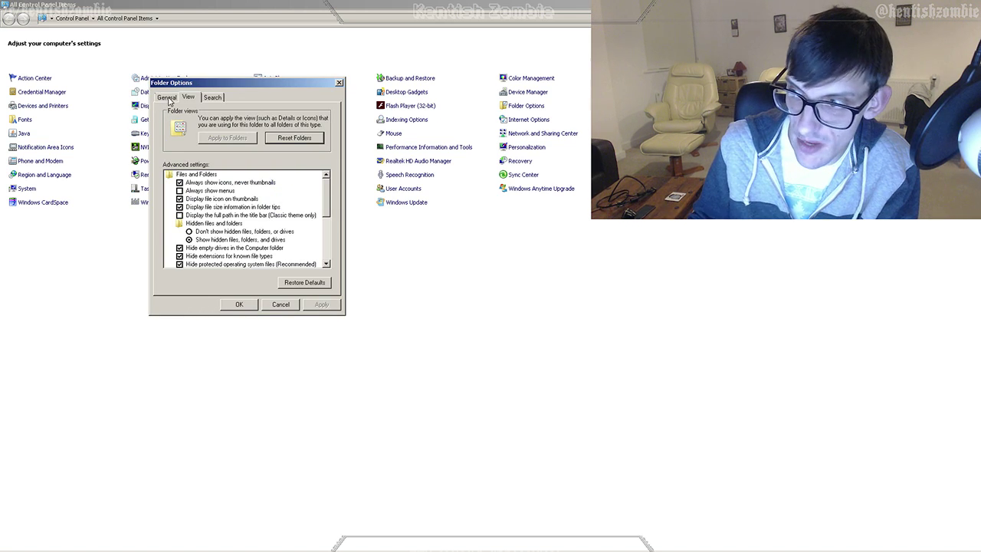
Step: Turn on 'Show hidden files, folders, and drives', apply it, and close Folder Options
click(167, 97)
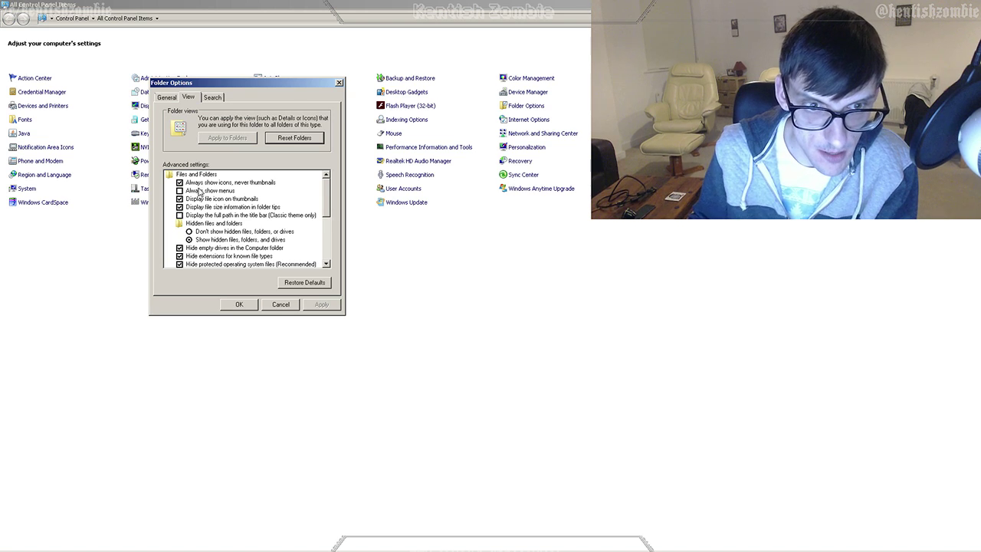
click(218, 240)
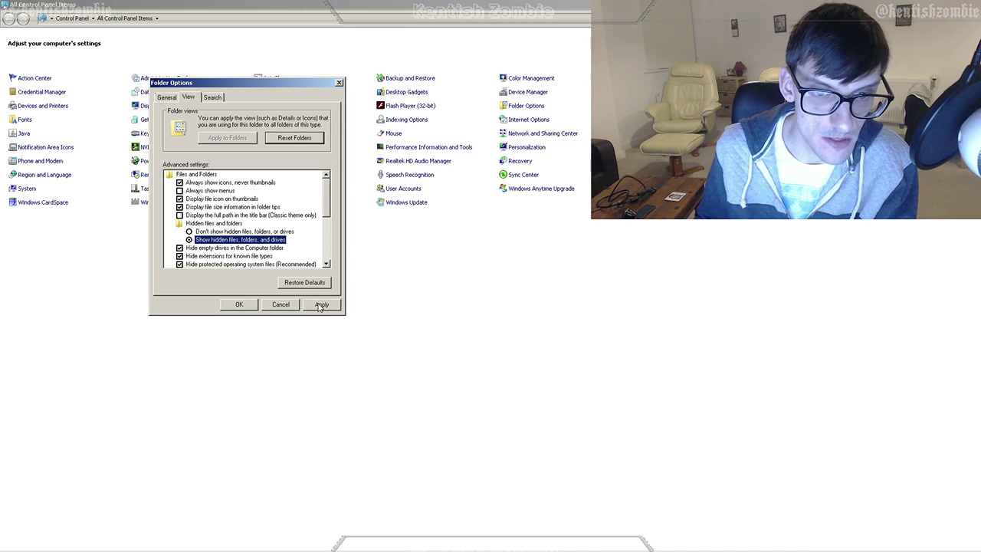
click(319, 305)
click(240, 305)
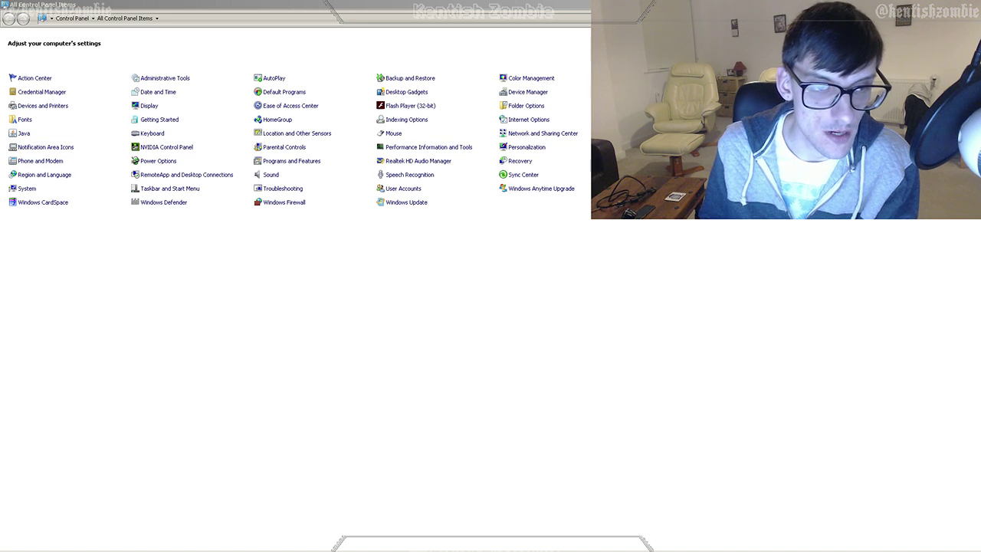
Step: In a File Explorer window, select the user's home folder and open its hidden AppData folder
key(alt+Left)
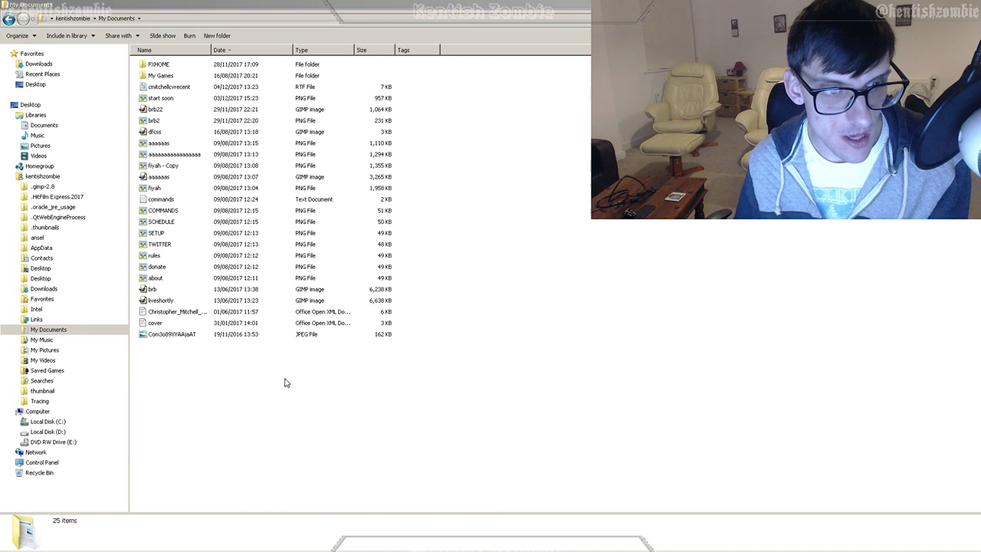
click(21, 332)
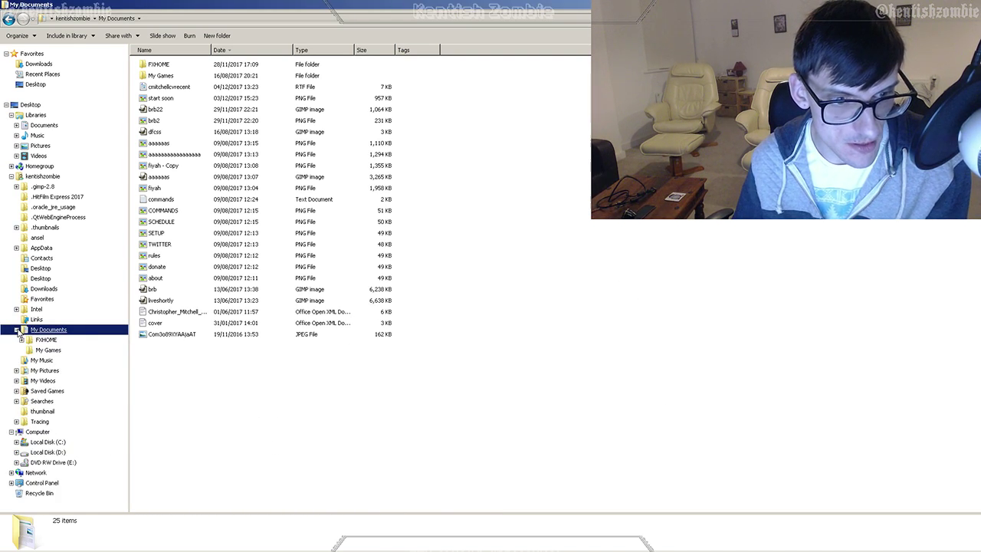
click(16, 329)
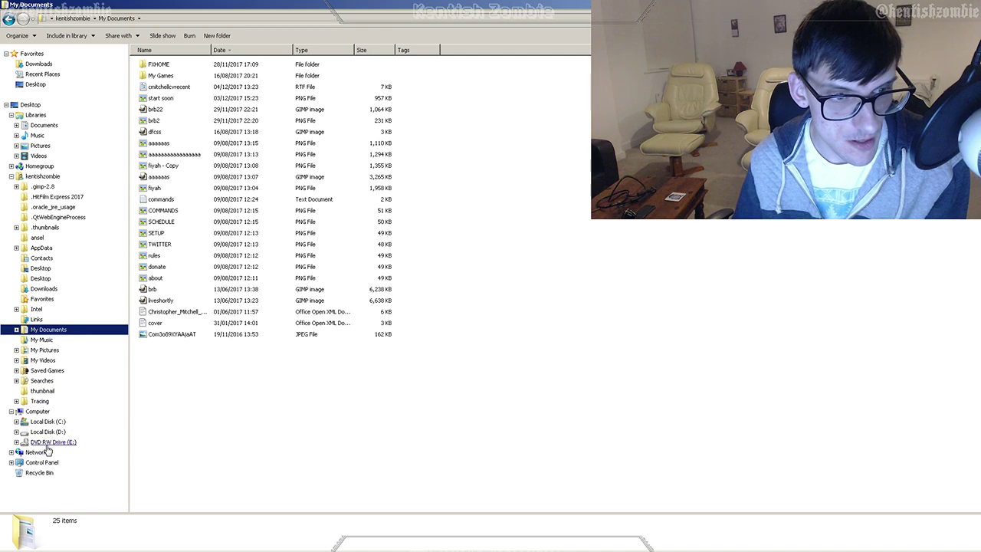
click(43, 249)
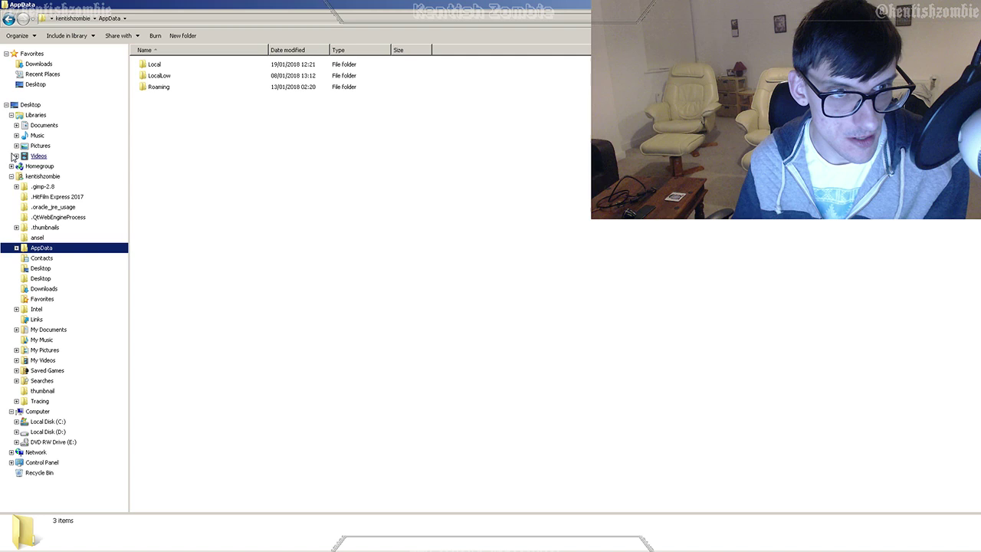
click(42, 176)
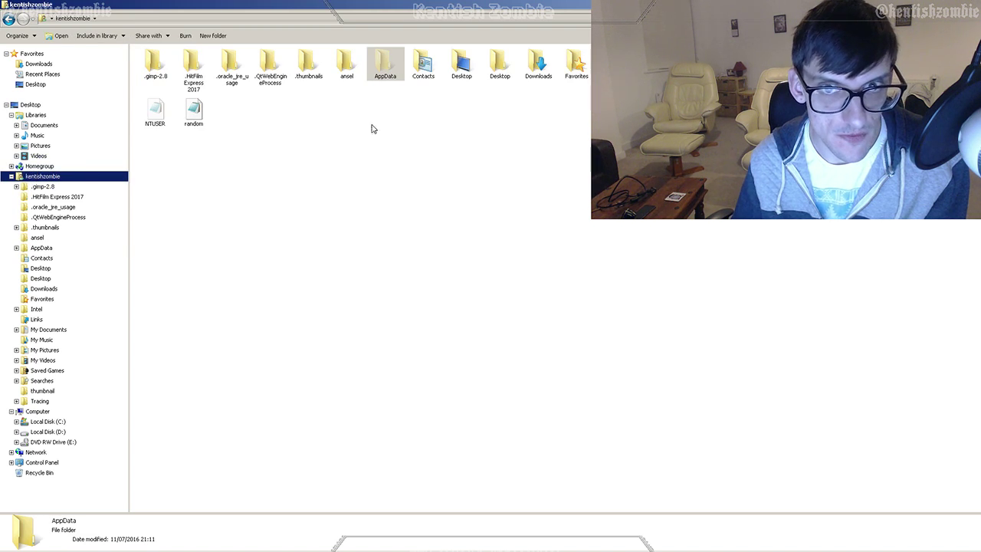
click(356, 253)
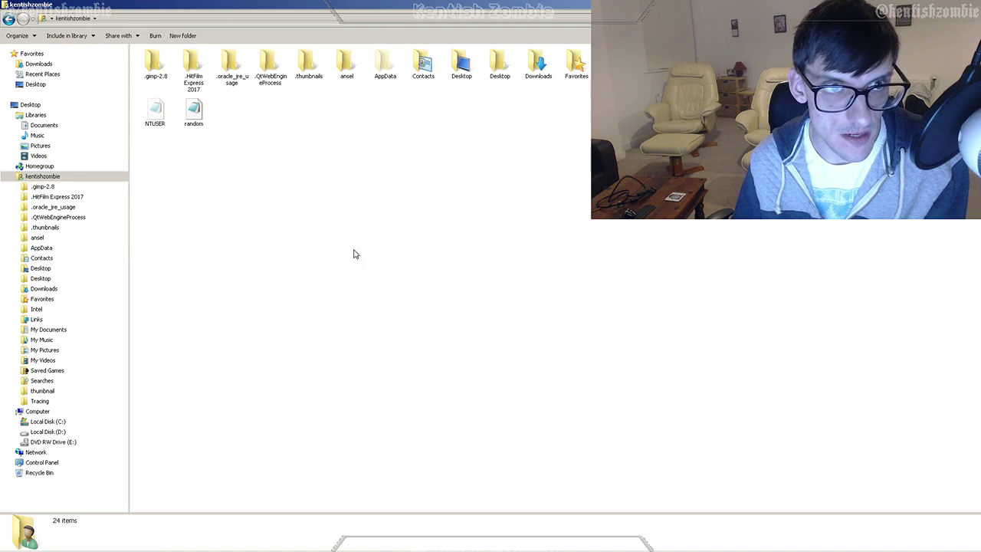
click(31, 177)
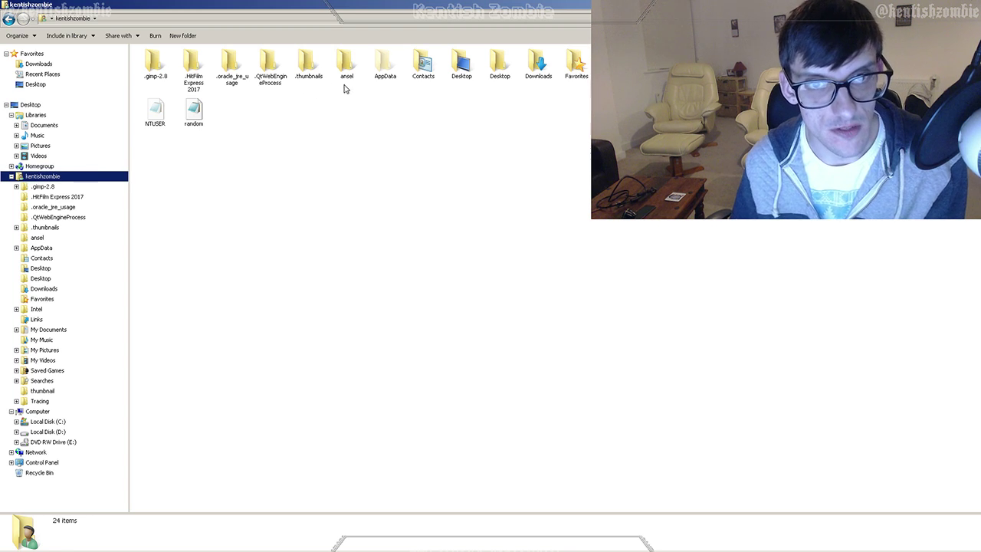
double_click(382, 76)
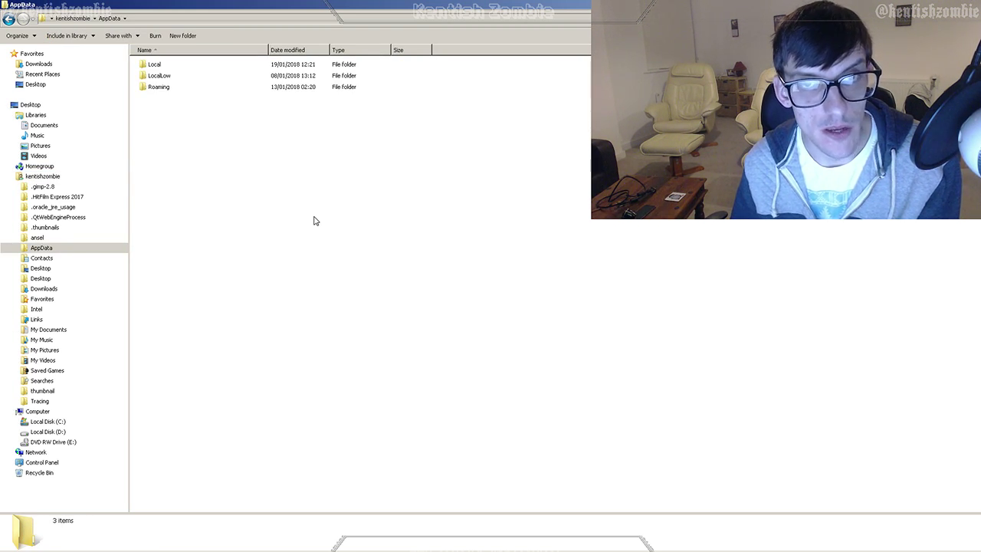
click(40, 545)
text(a)
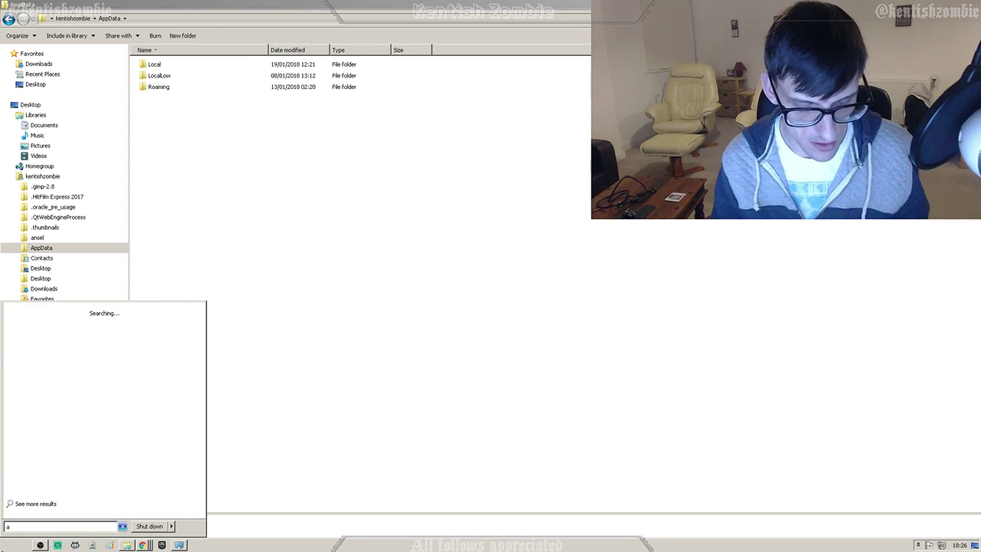
text(ppdata)
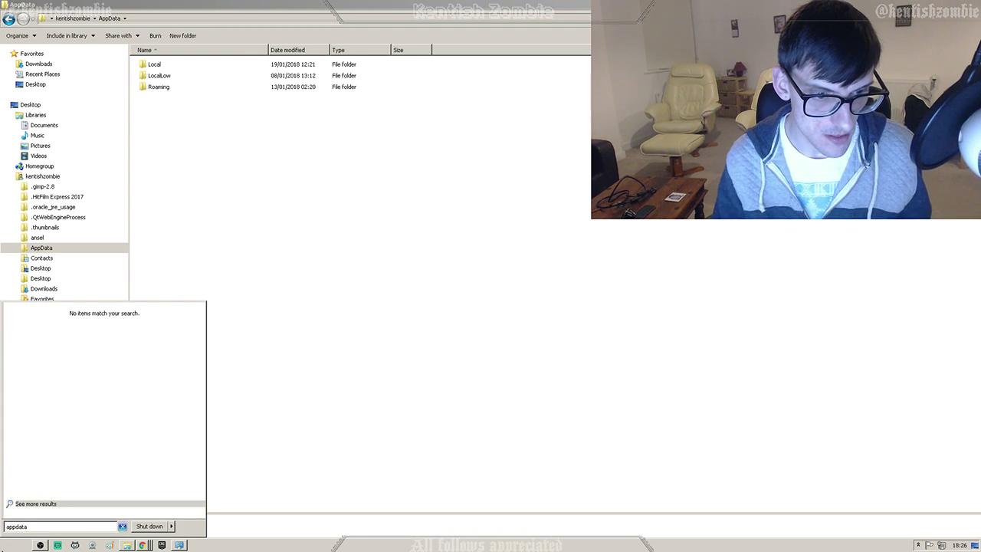
key(Escape)
key(Escape)
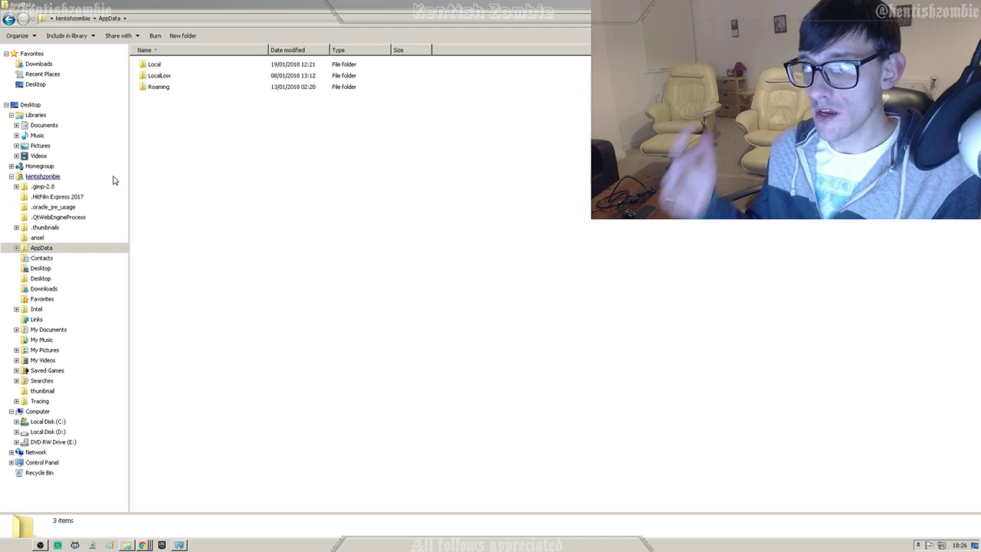
Step: Browse AppData's Roaming and Local folders, returning to AppData after each
click(16, 247)
click(17, 247)
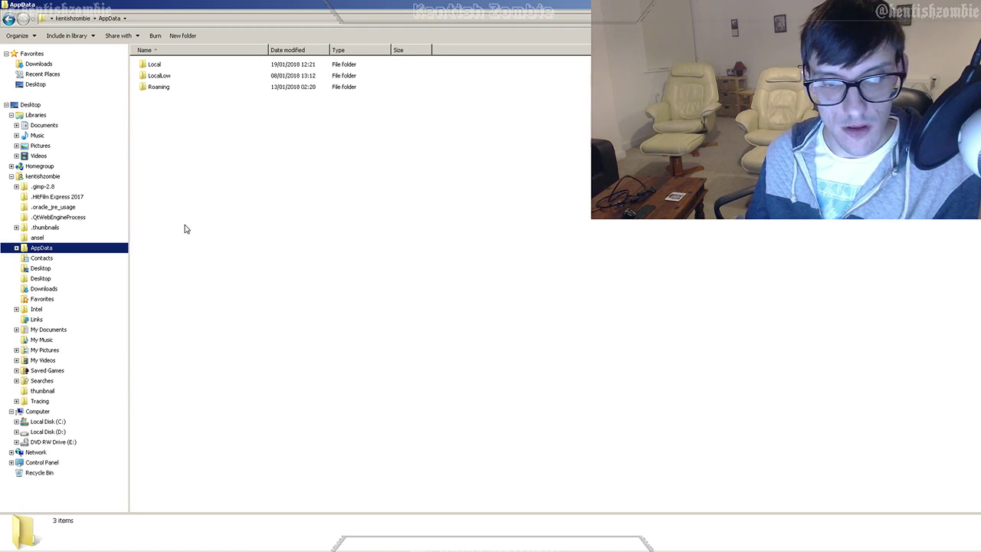
double_click(157, 87)
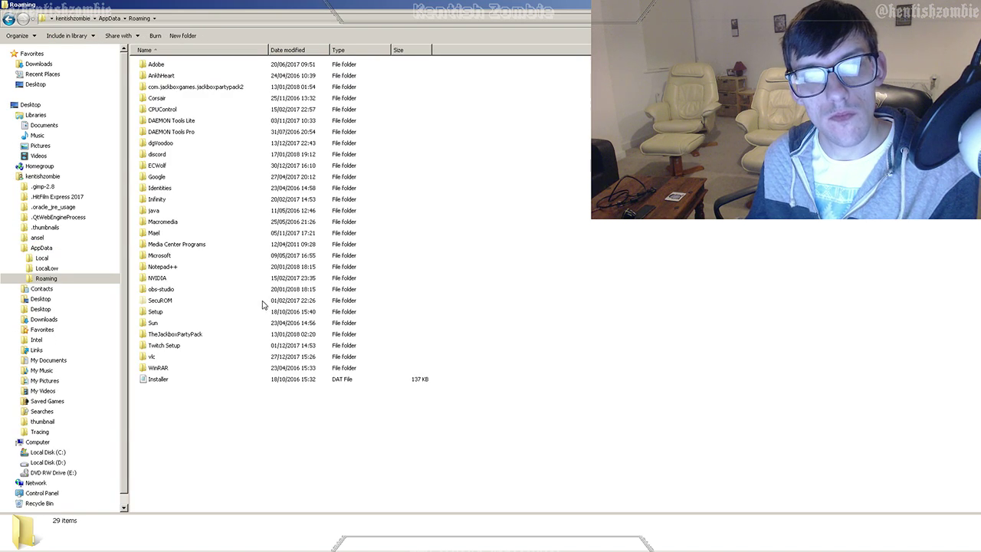
key(BackSpace)
double_click(156, 64)
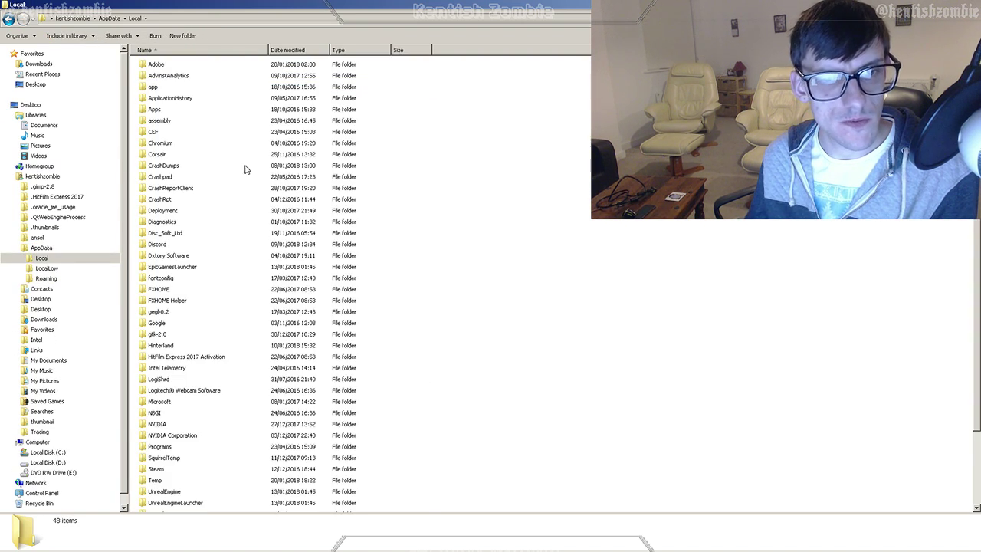
scroll(259, 311, down, 3)
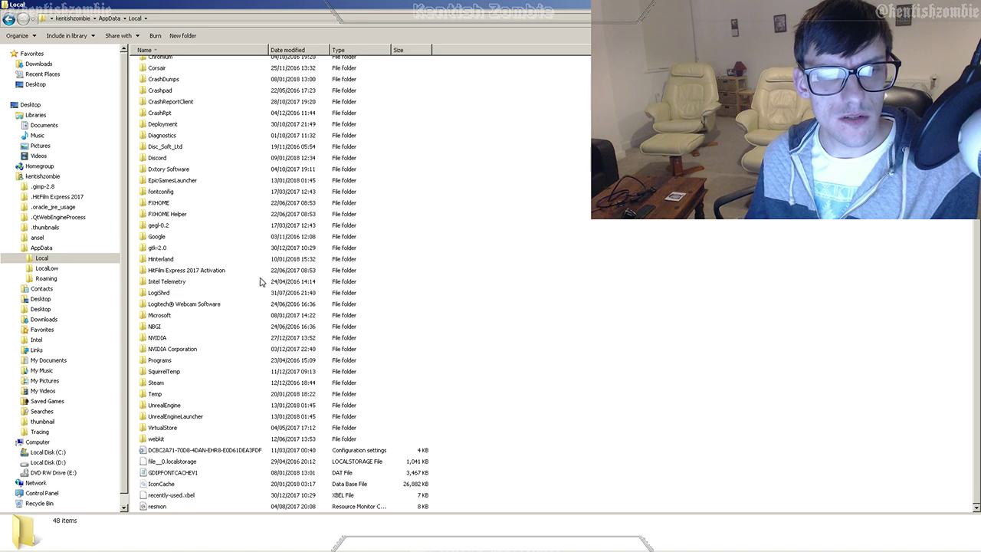
key(BackSpace)
Step: Check LocalLow, then open Roaming to list its application folders
double_click(157, 77)
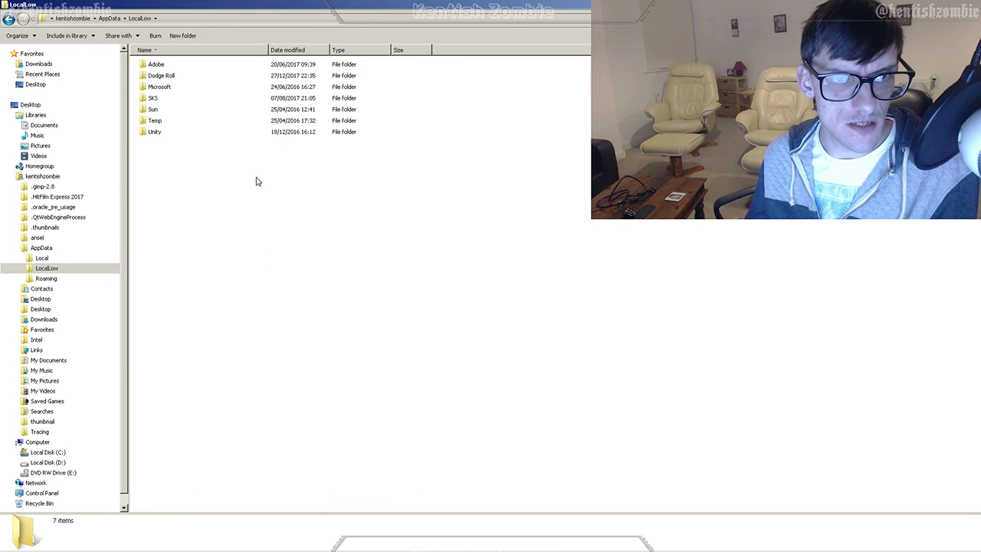
key(BackSpace)
double_click(158, 86)
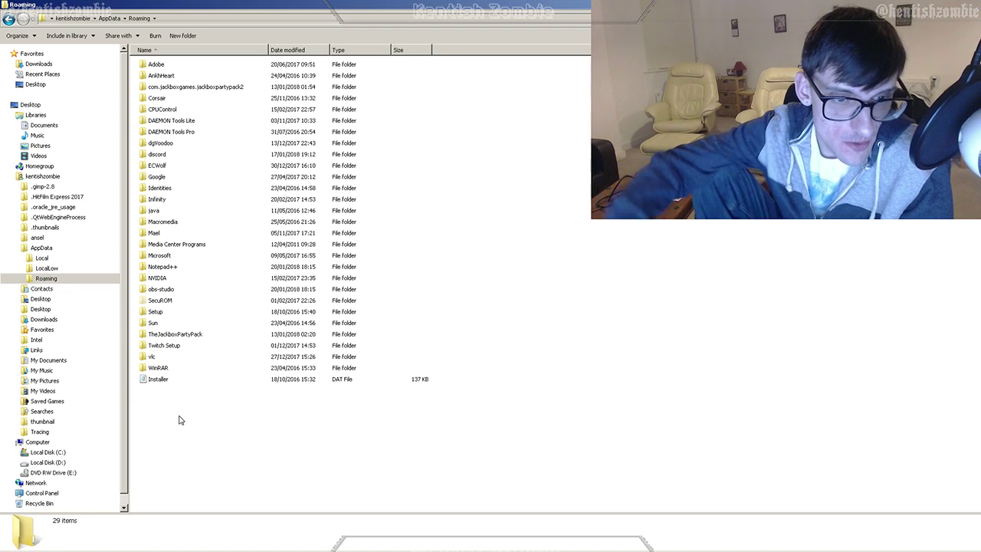
key(BackSpace)
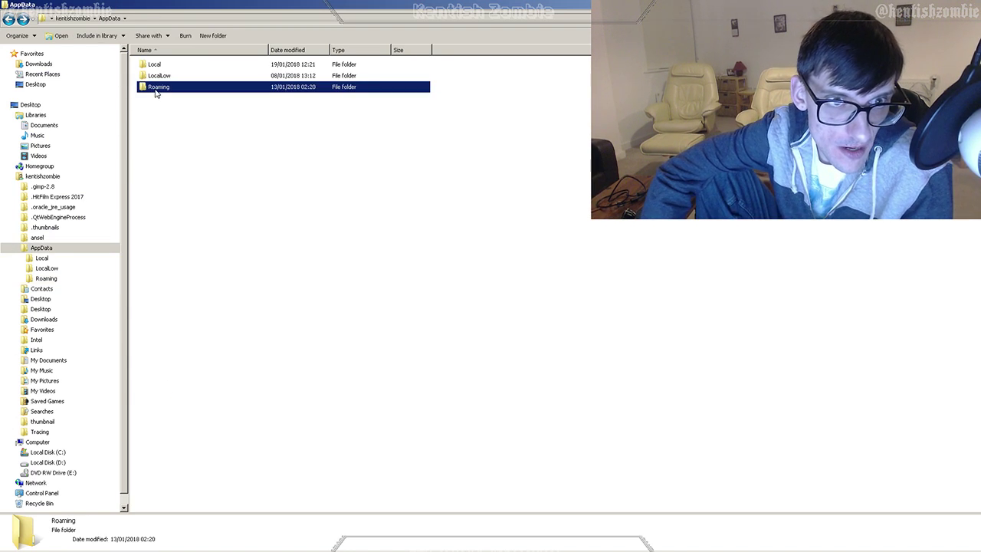
double_click(154, 90)
Step: Open obs-studio > basic > scenes and double-click the Untitled scene file
double_click(163, 291)
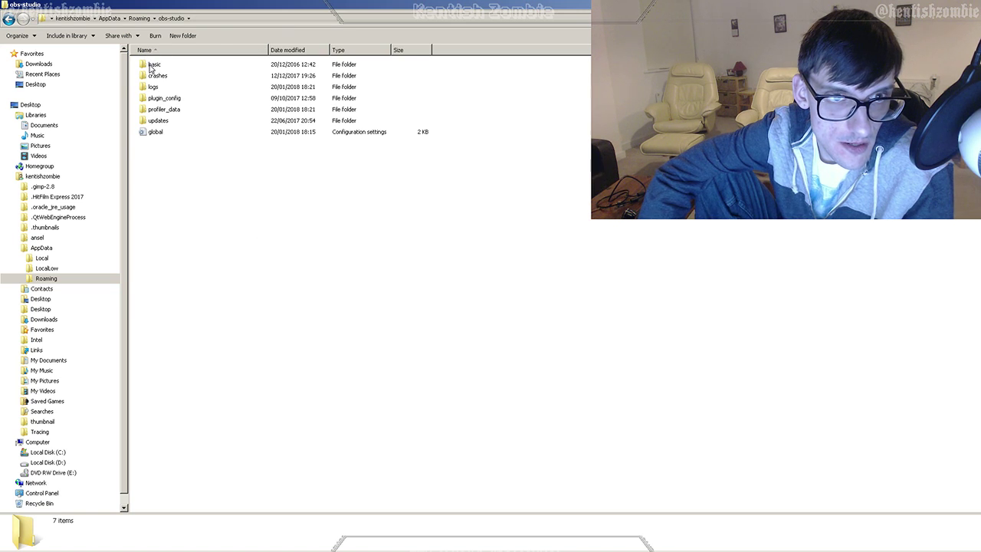
double_click(151, 66)
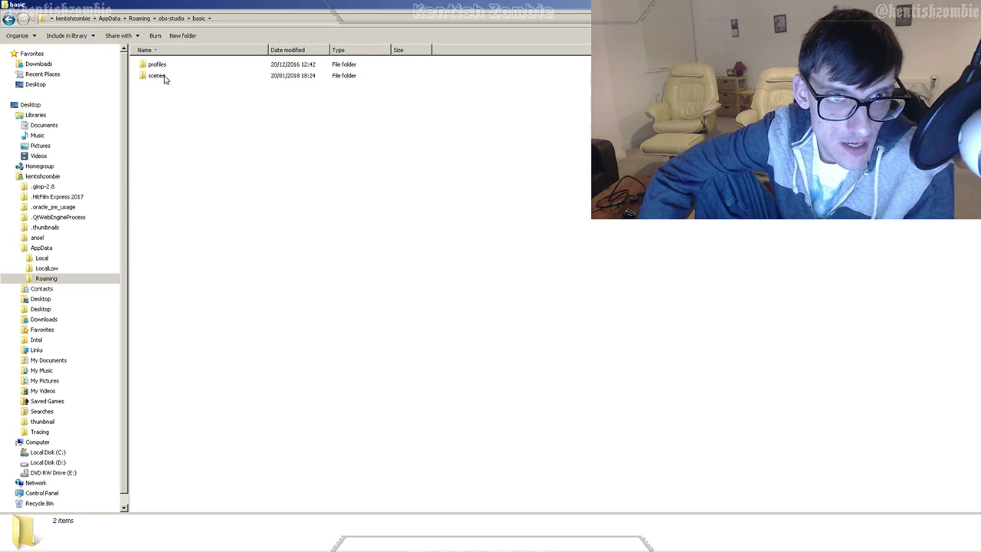
double_click(164, 77)
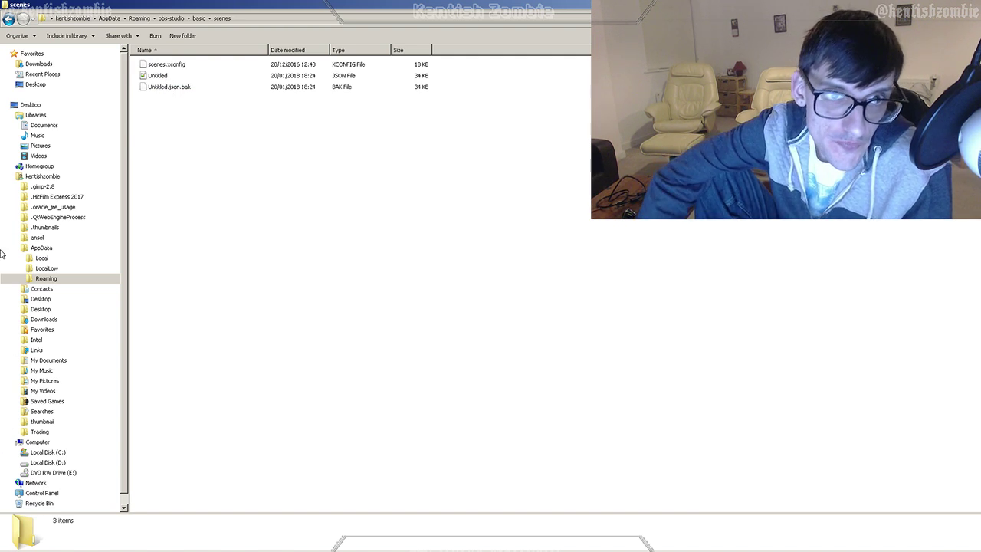
double_click(159, 76)
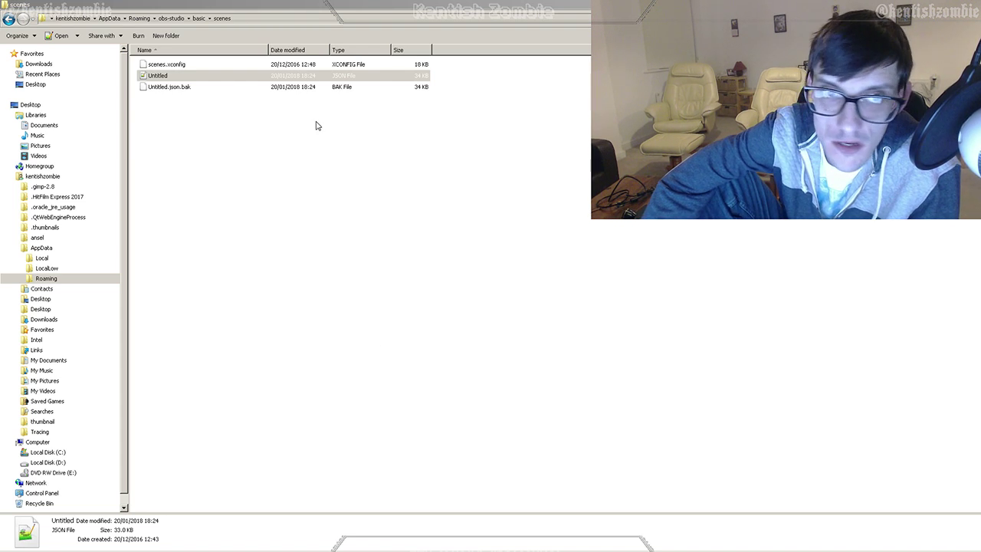
double_click(375, 51)
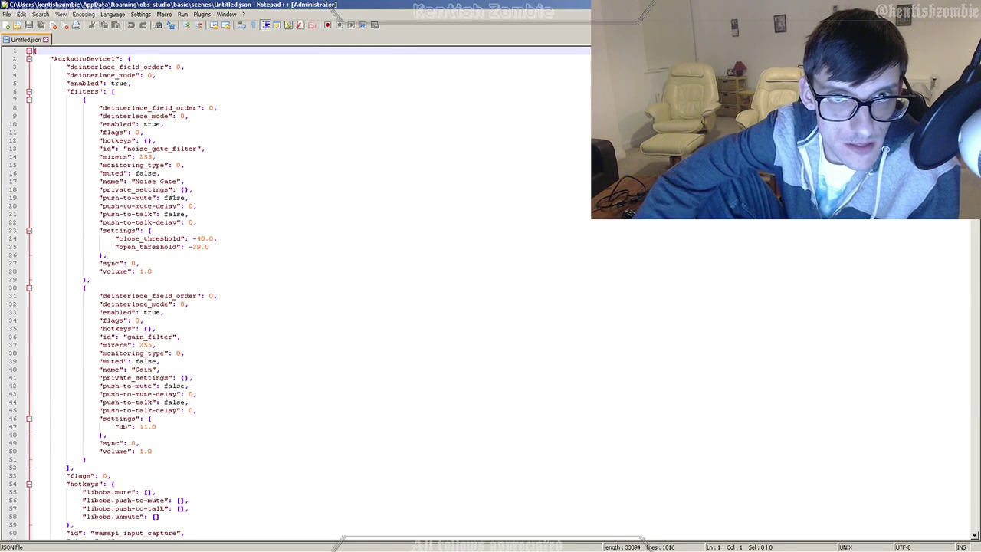
scroll(194, 238, down, 12)
scroll(176, 230, down, 13)
scroll(159, 220, down, 13)
scroll(160, 220, down, 20)
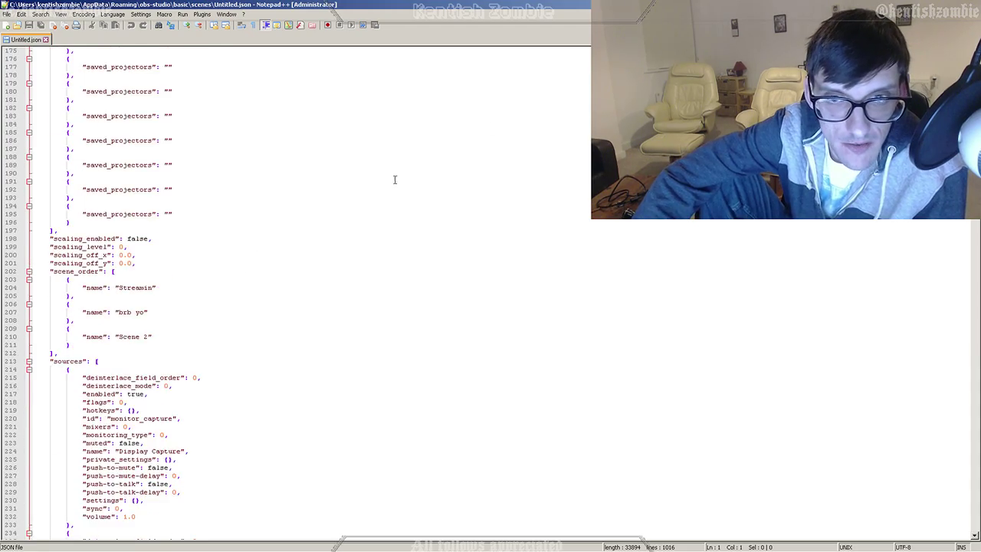
scroll(394, 180, down, 8)
click(394, 157)
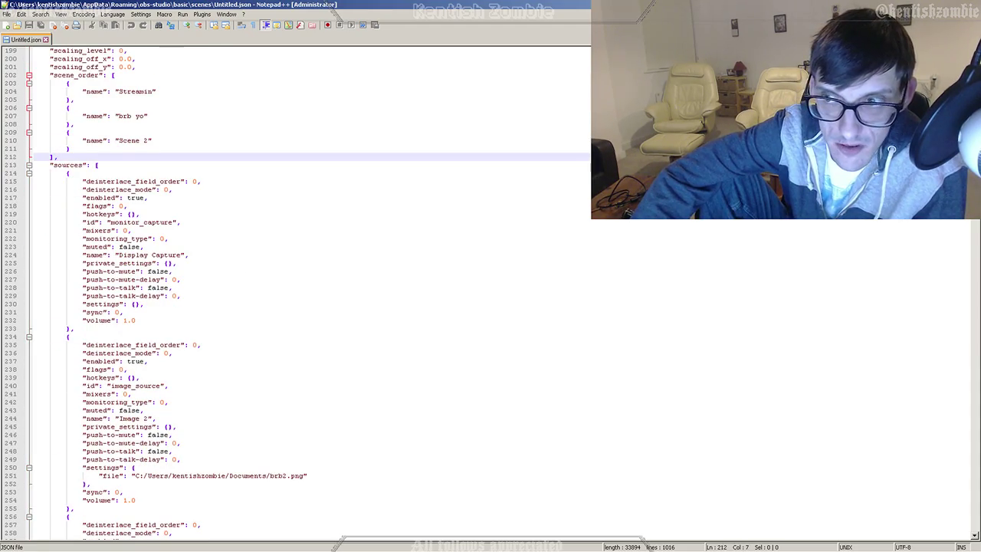
scroll(491, 291, down, 20)
scroll(690, 284, down, 20)
scroll(958, 273, down, 20)
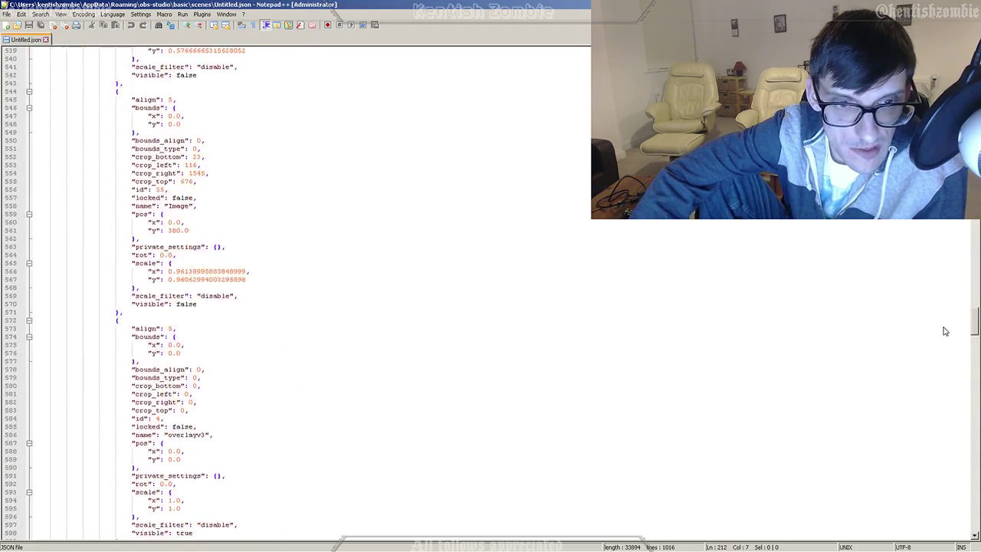
scroll(946, 329, down, 20)
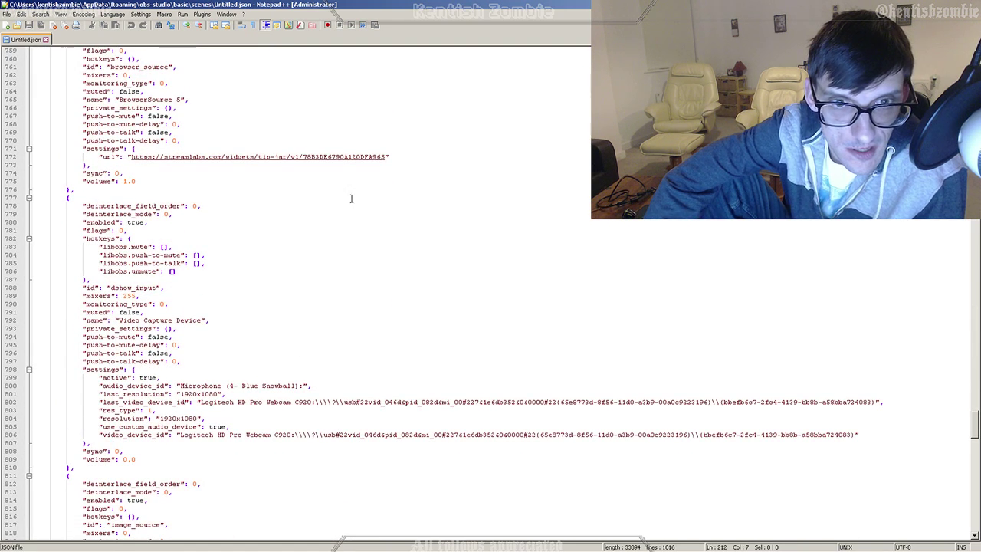
click(399, 158)
drag(400, 158, 82, 141)
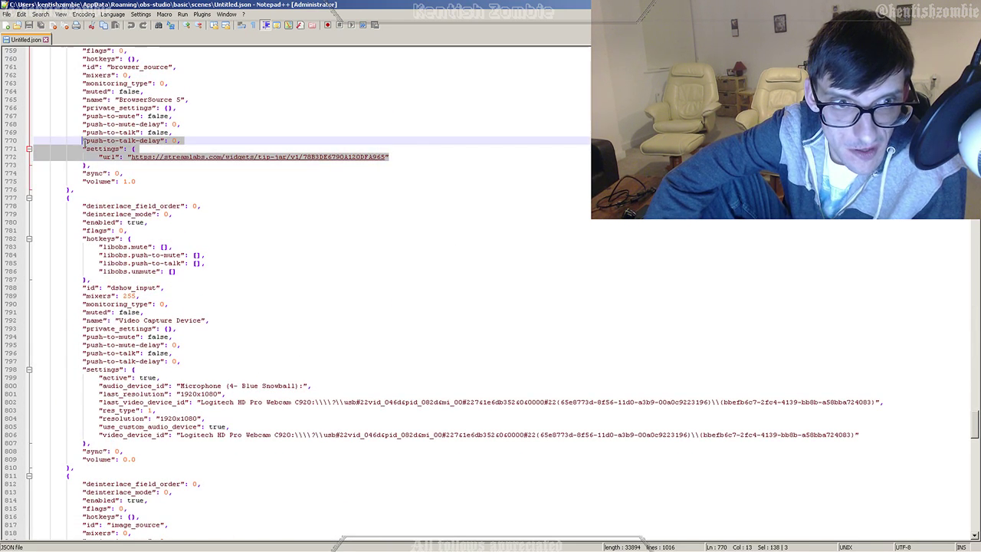
scroll(78, 216, up, 4)
click(423, 256)
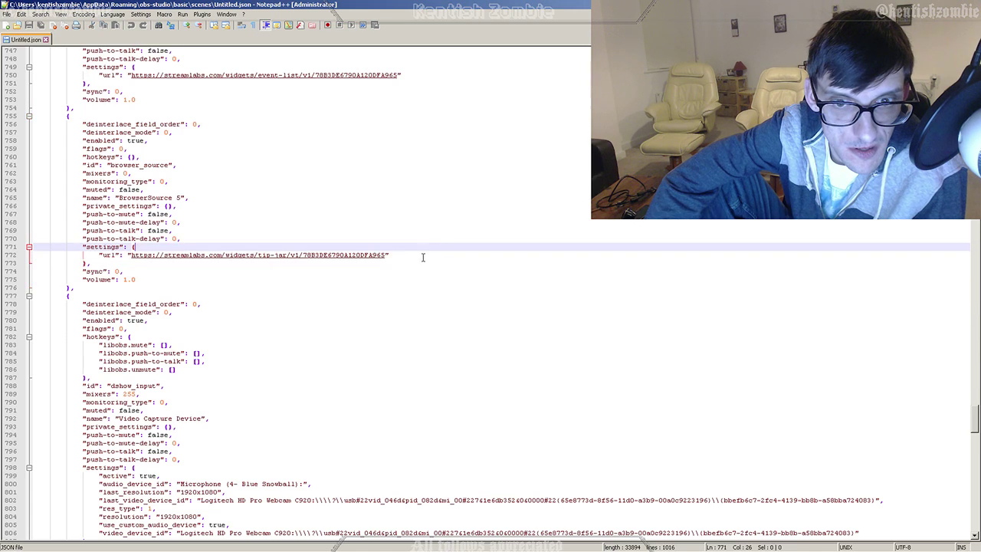
mouse_move(416, 256)
mouse_down()
mouse_move(82, 115)
mouse_move(36, 109)
mouse_up()
click(115, 230)
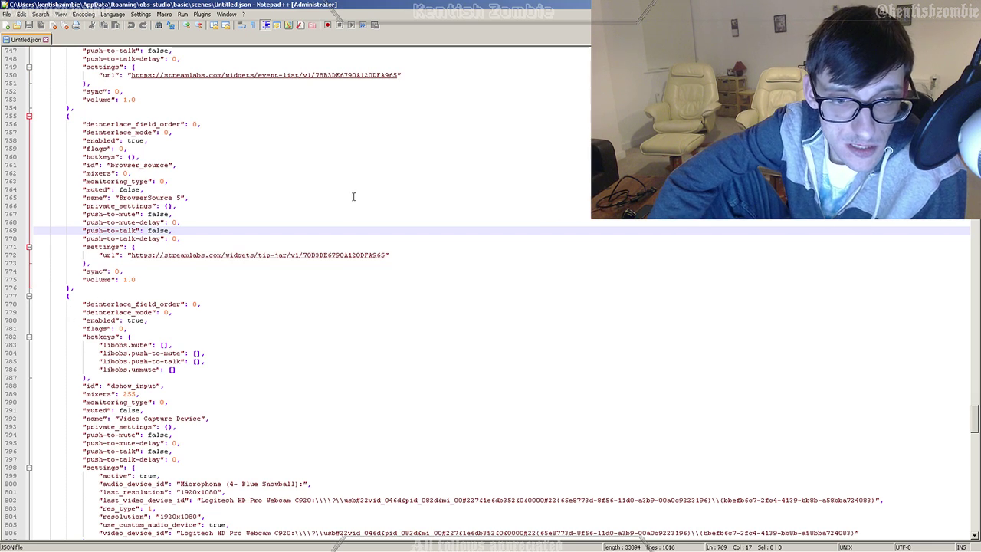
drag(410, 267, 92, 222)
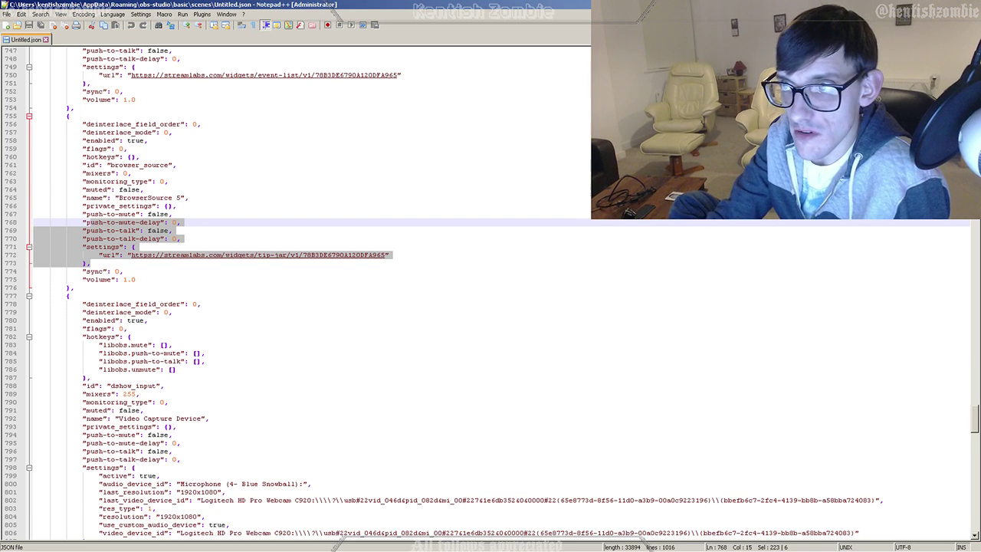
key(alt+Tab)
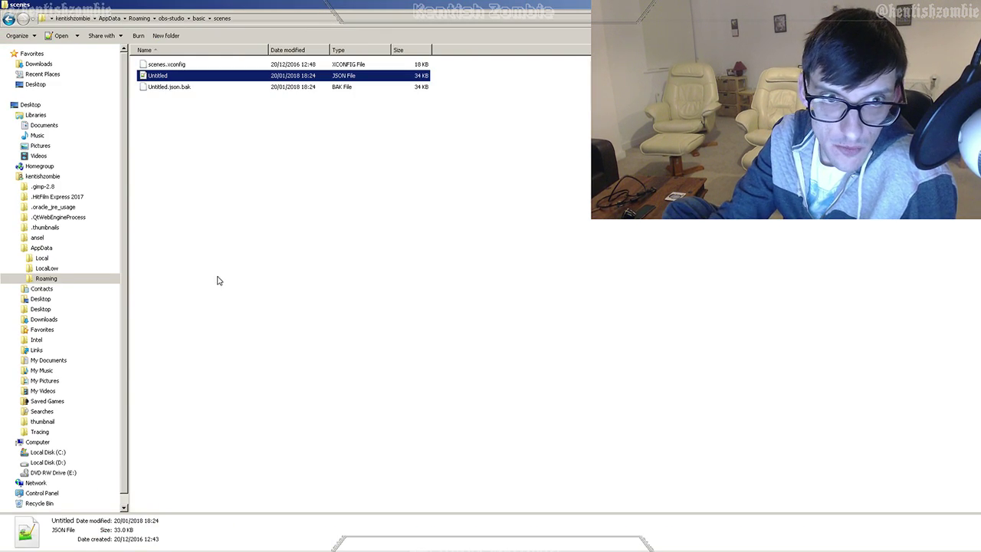
Step: Delete the existing Untitled JSON file to the Recycle Bin
right_click(178, 91)
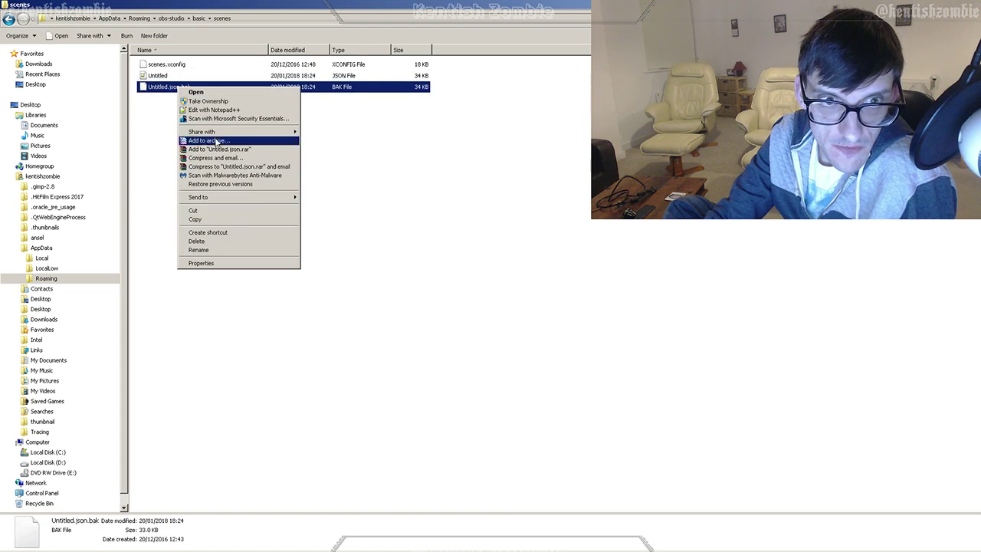
click(235, 256)
click(192, 87)
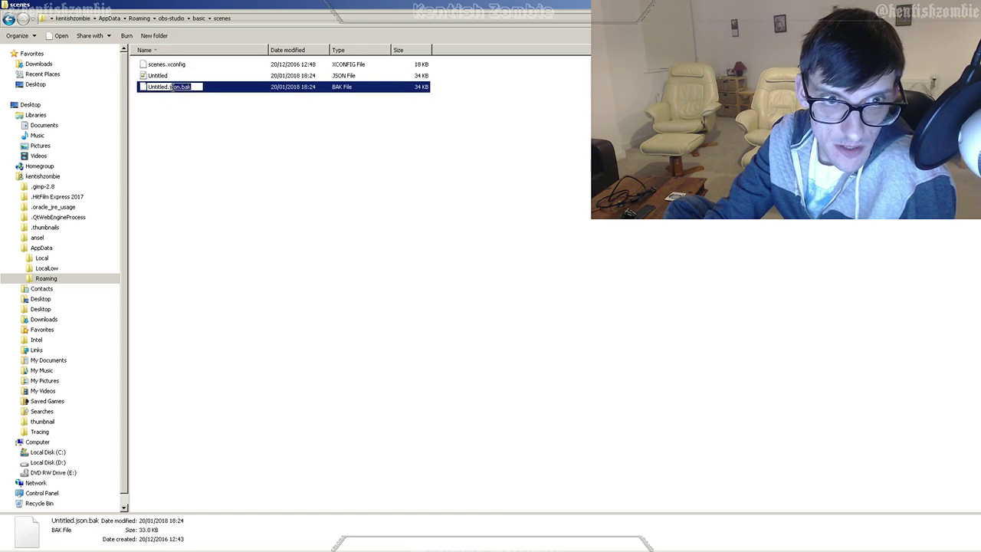
click(161, 78)
key(Delete)
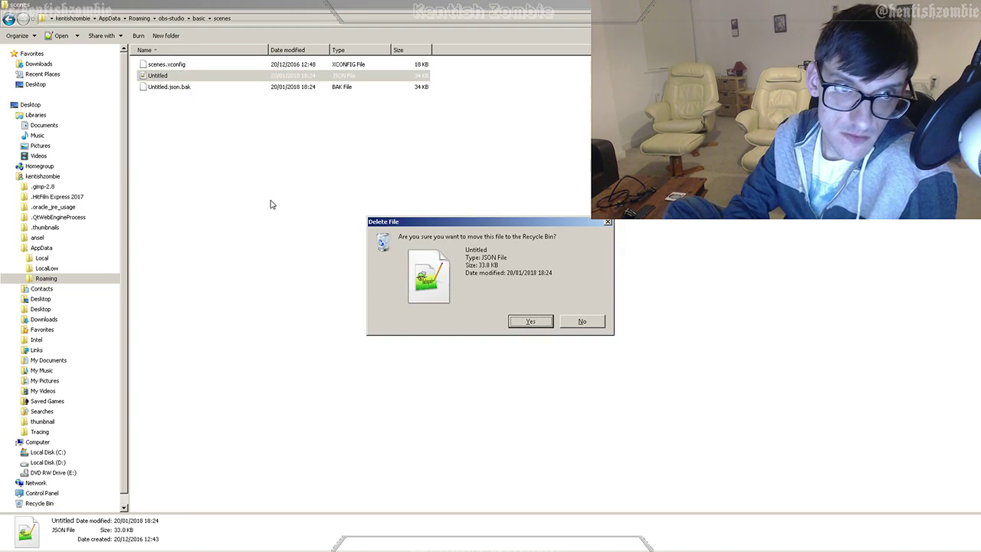
key(Return)
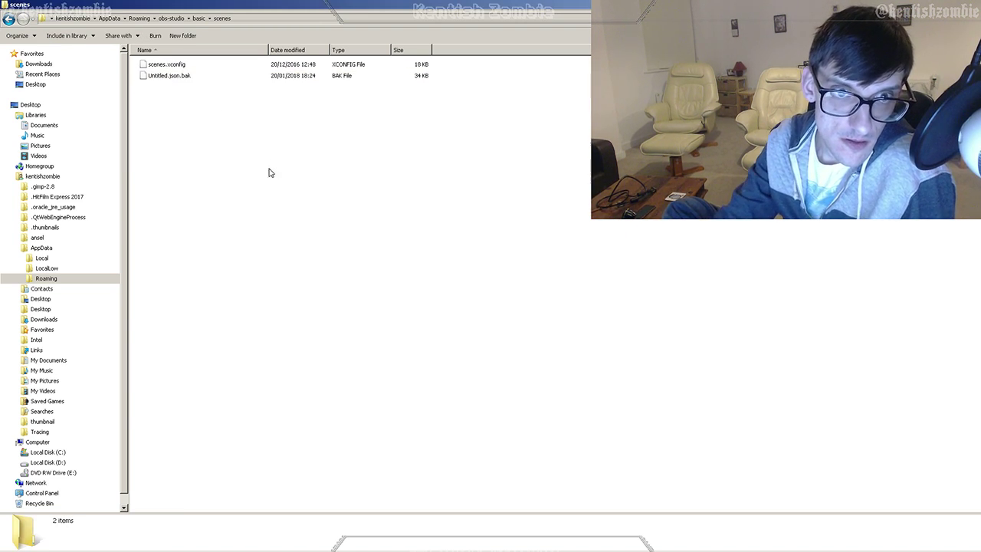
Step: Rename Untitled.json.bak to Untitled.json, accepting the extension change
right_click(173, 76)
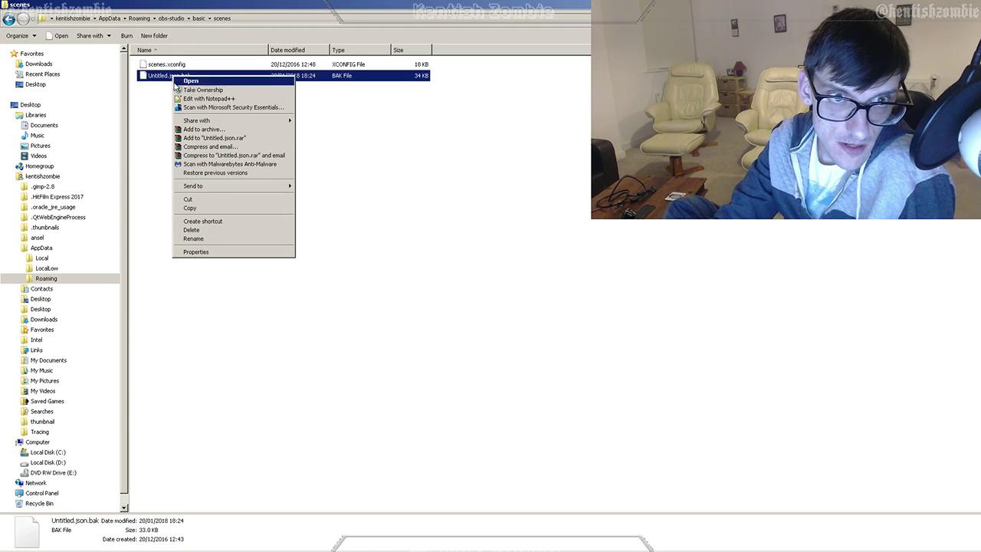
click(194, 239)
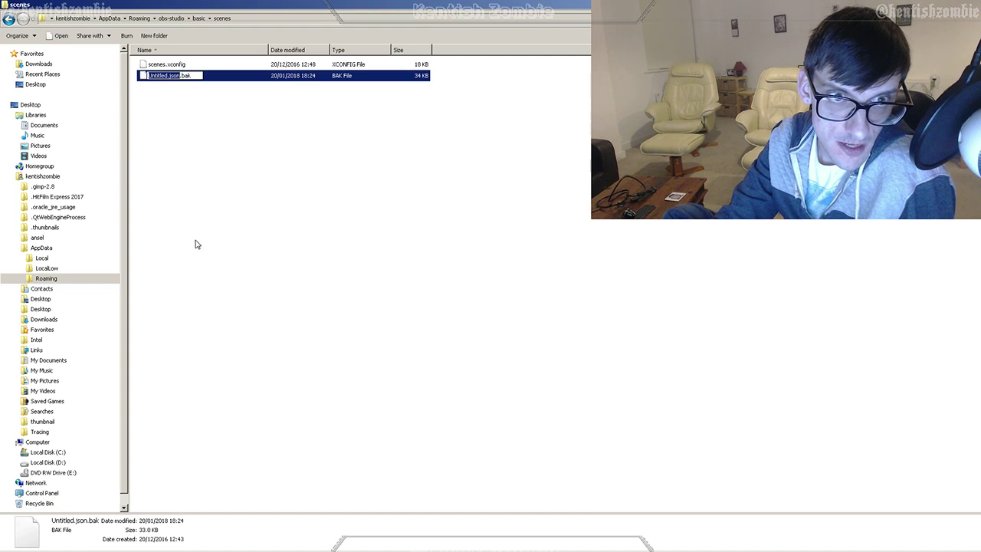
click(189, 75)
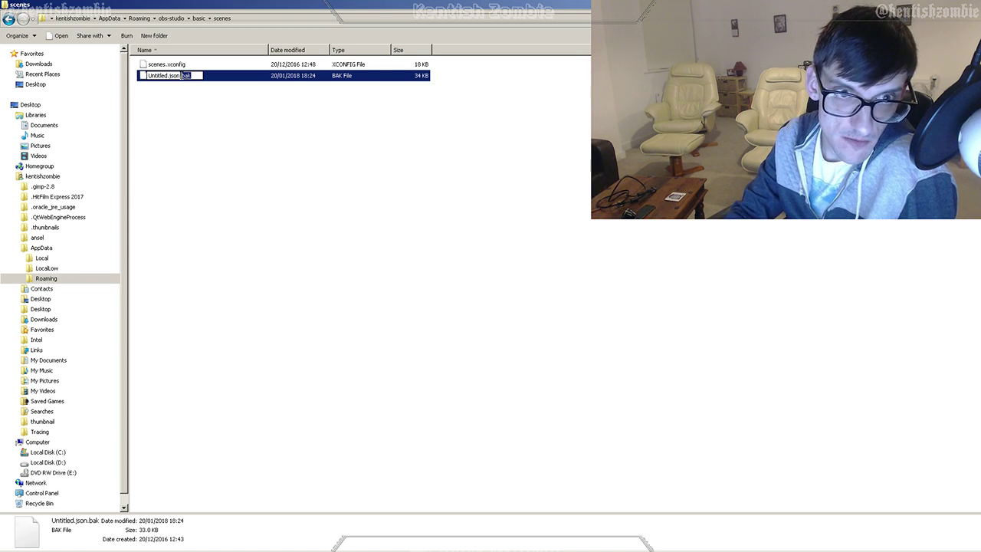
key(BackSpace)
key(BackSpace)
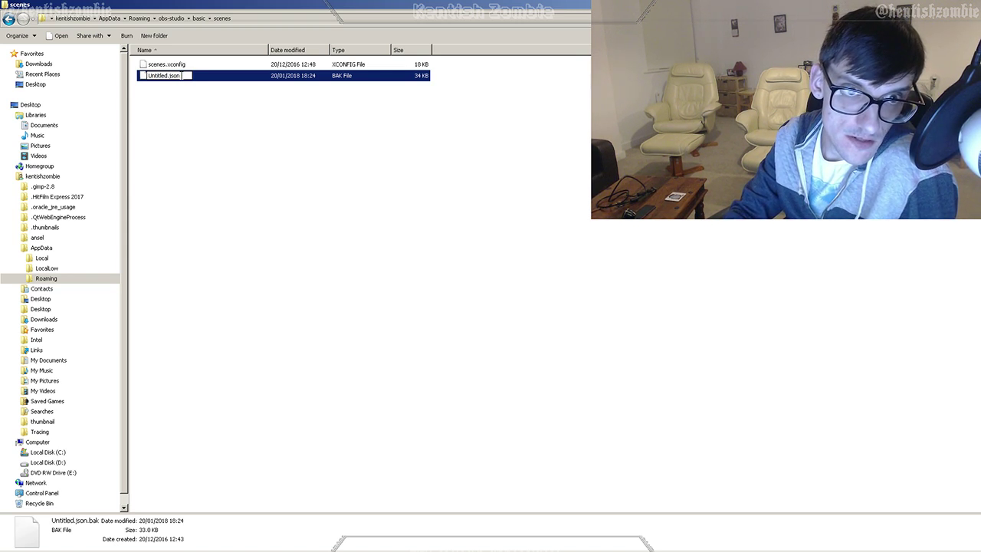
key(Return)
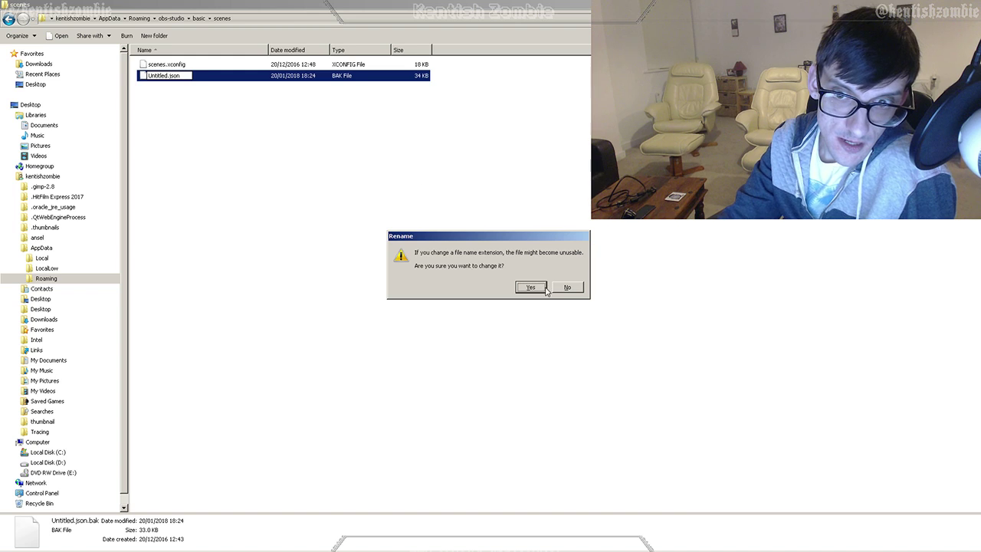
click(531, 288)
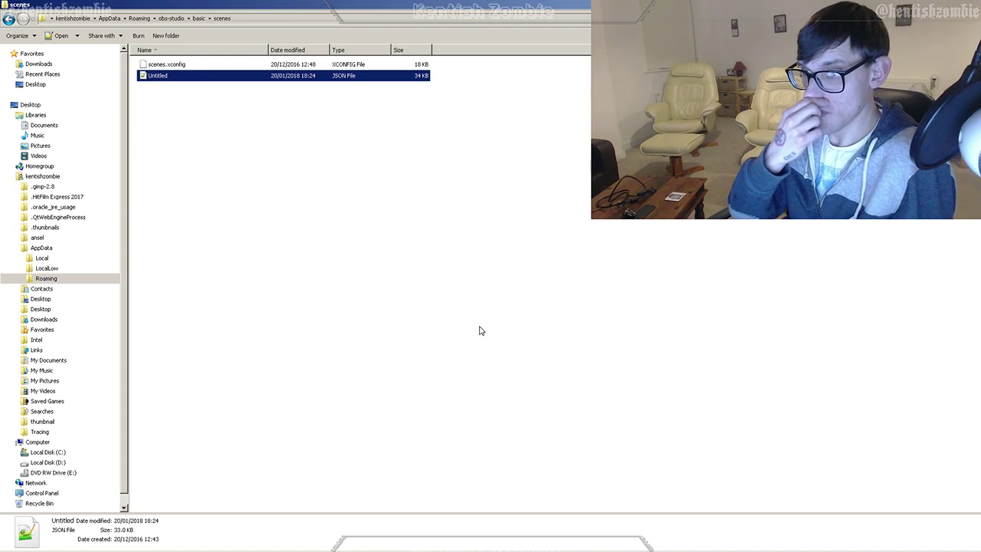